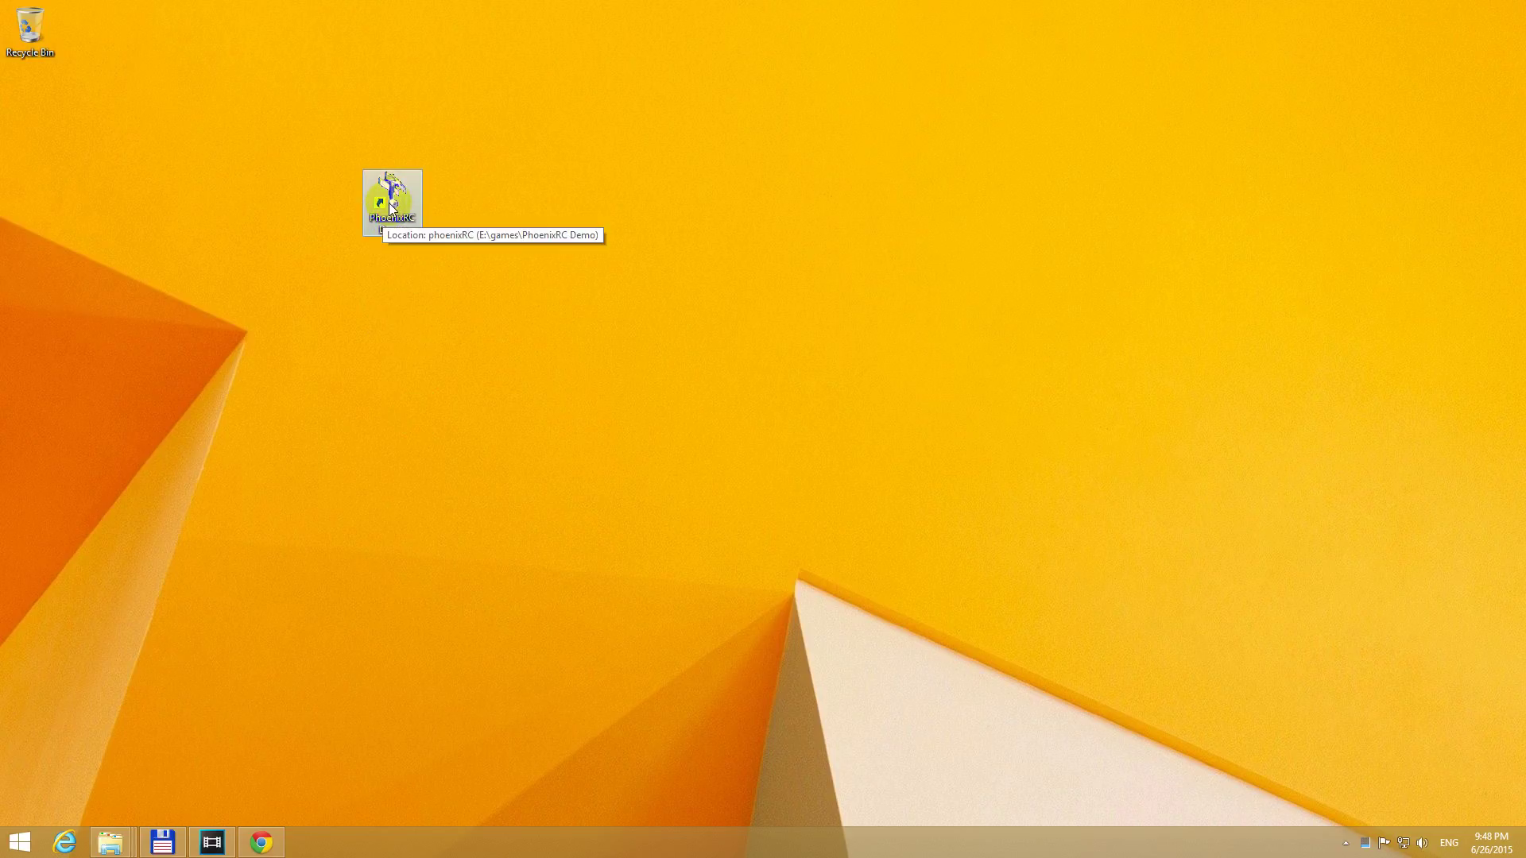
Step: Launch PhoenixRC Demo, dismiss the d3dx9_43.dll error, then search Google for 'download directx'
double_click(393, 203)
left_click(606, 532)
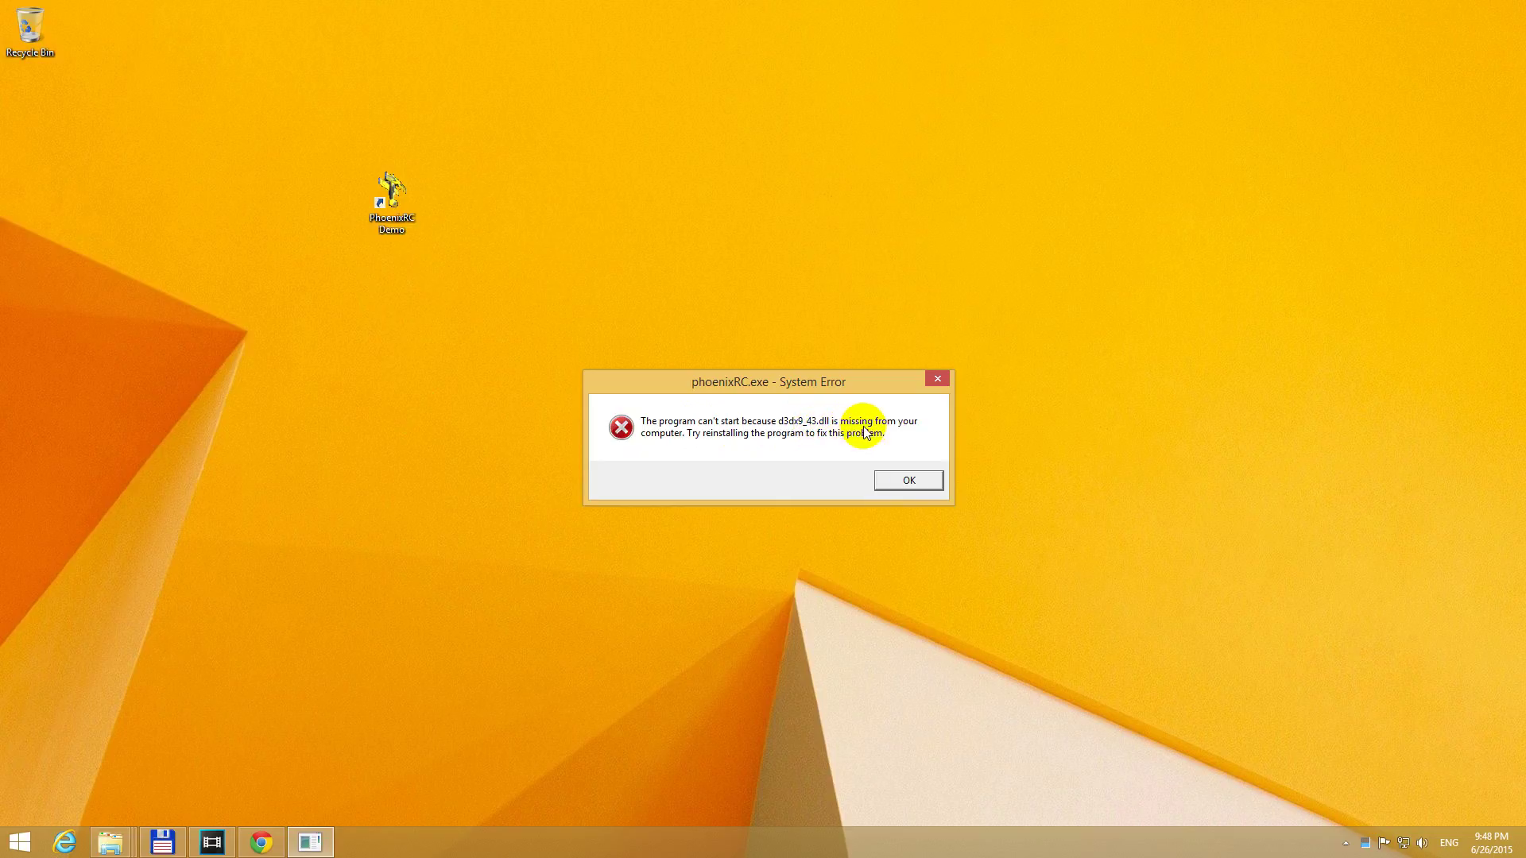
left_click(890, 480)
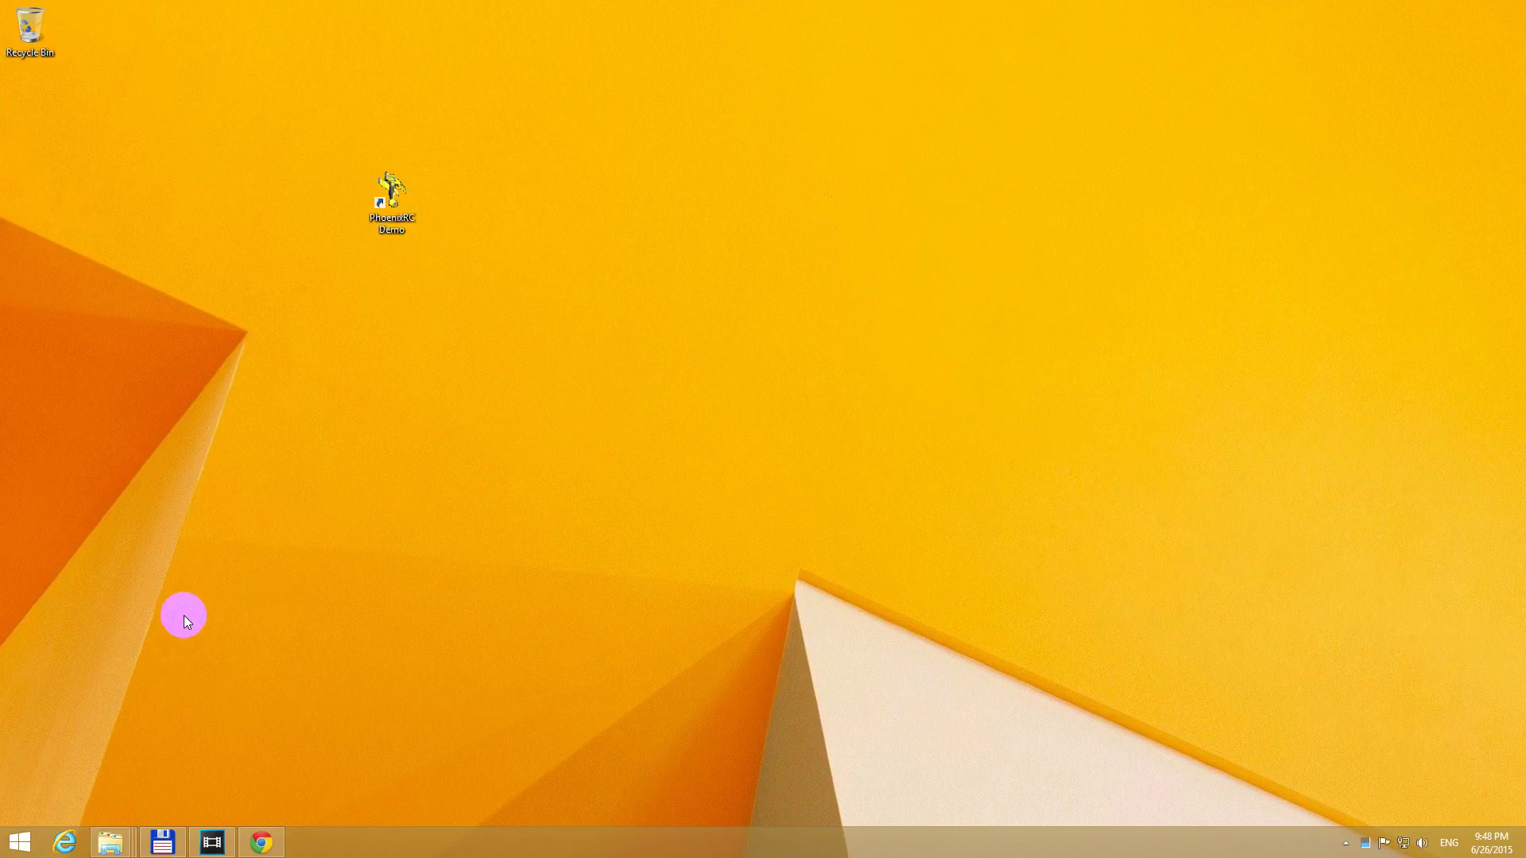
left_click(65, 842)
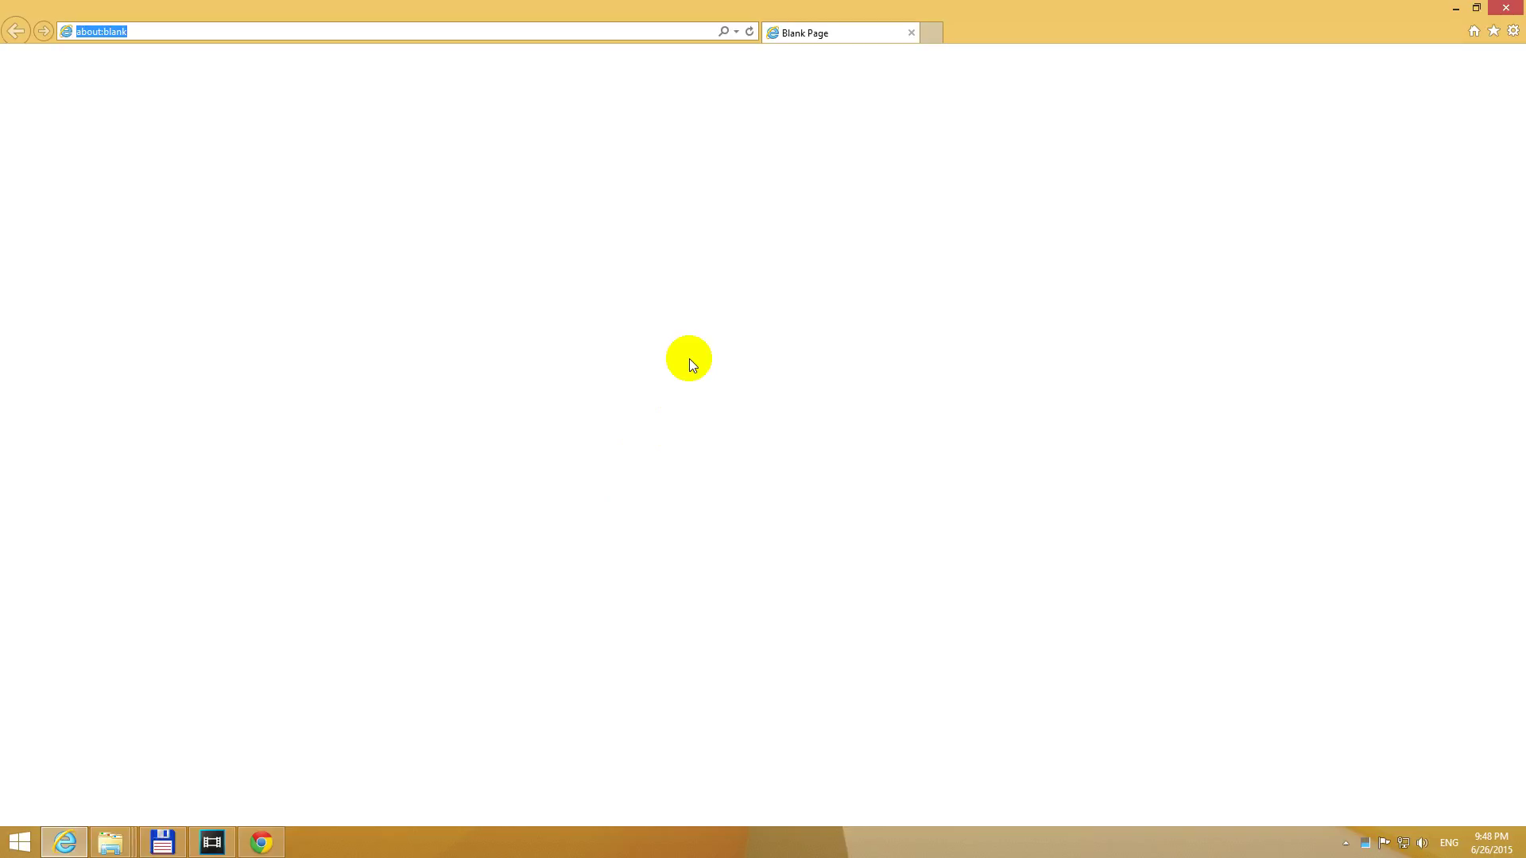
type("d")
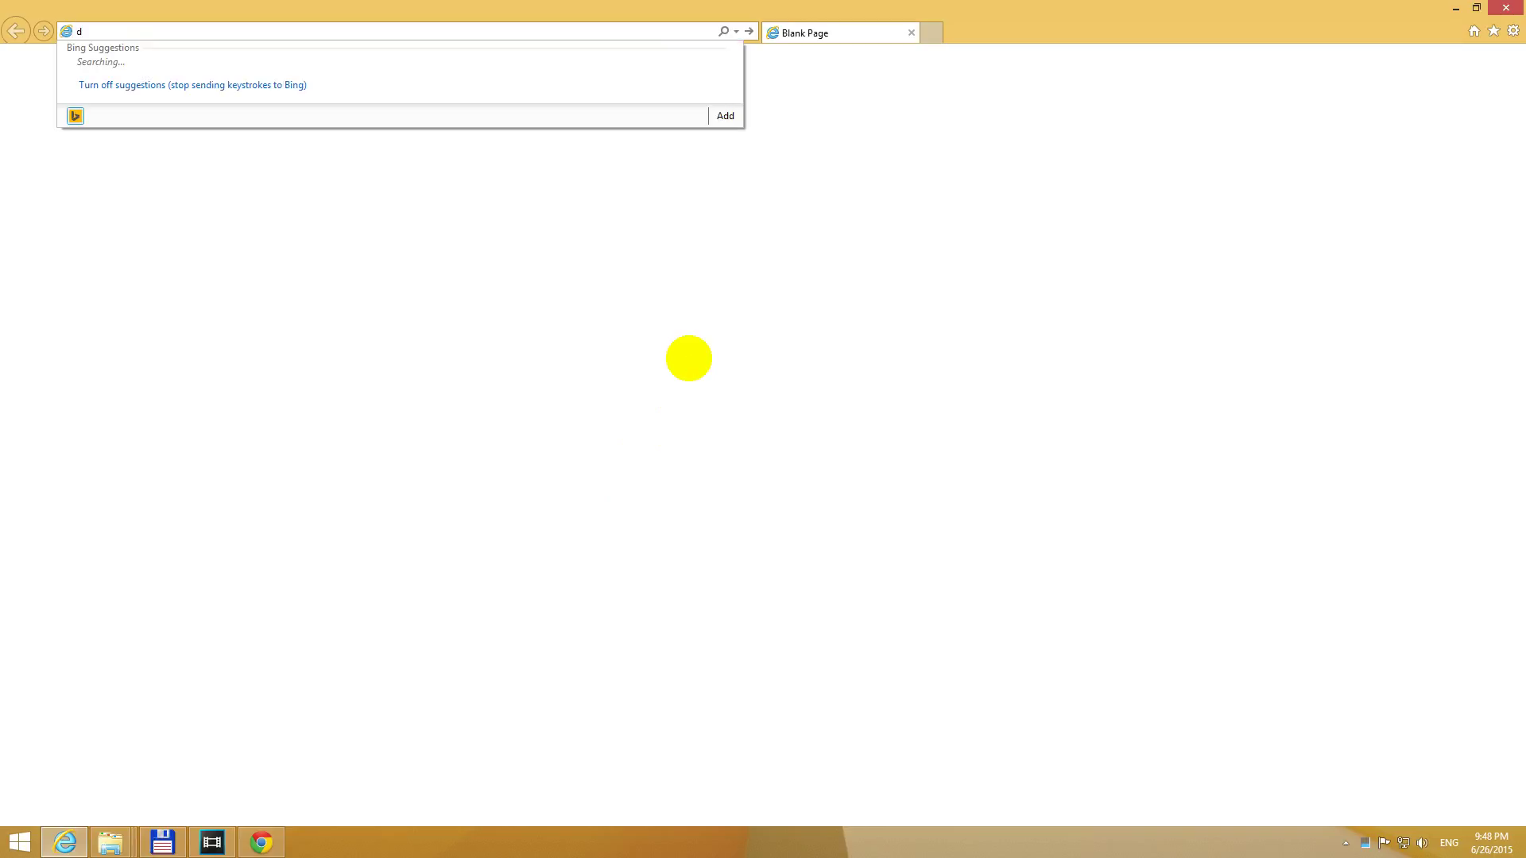
type("ownload ")
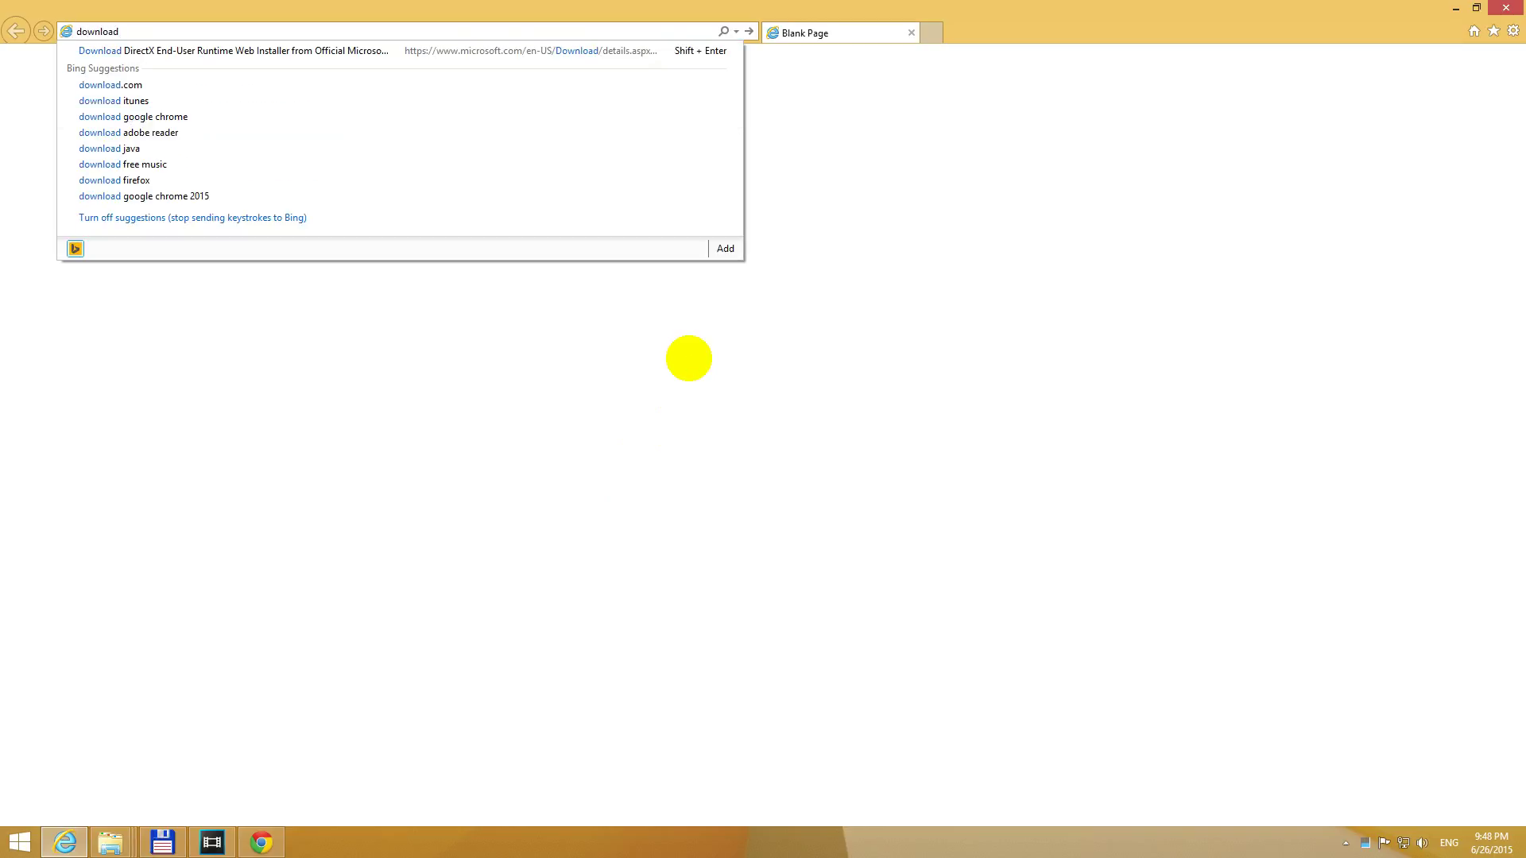
type("directx")
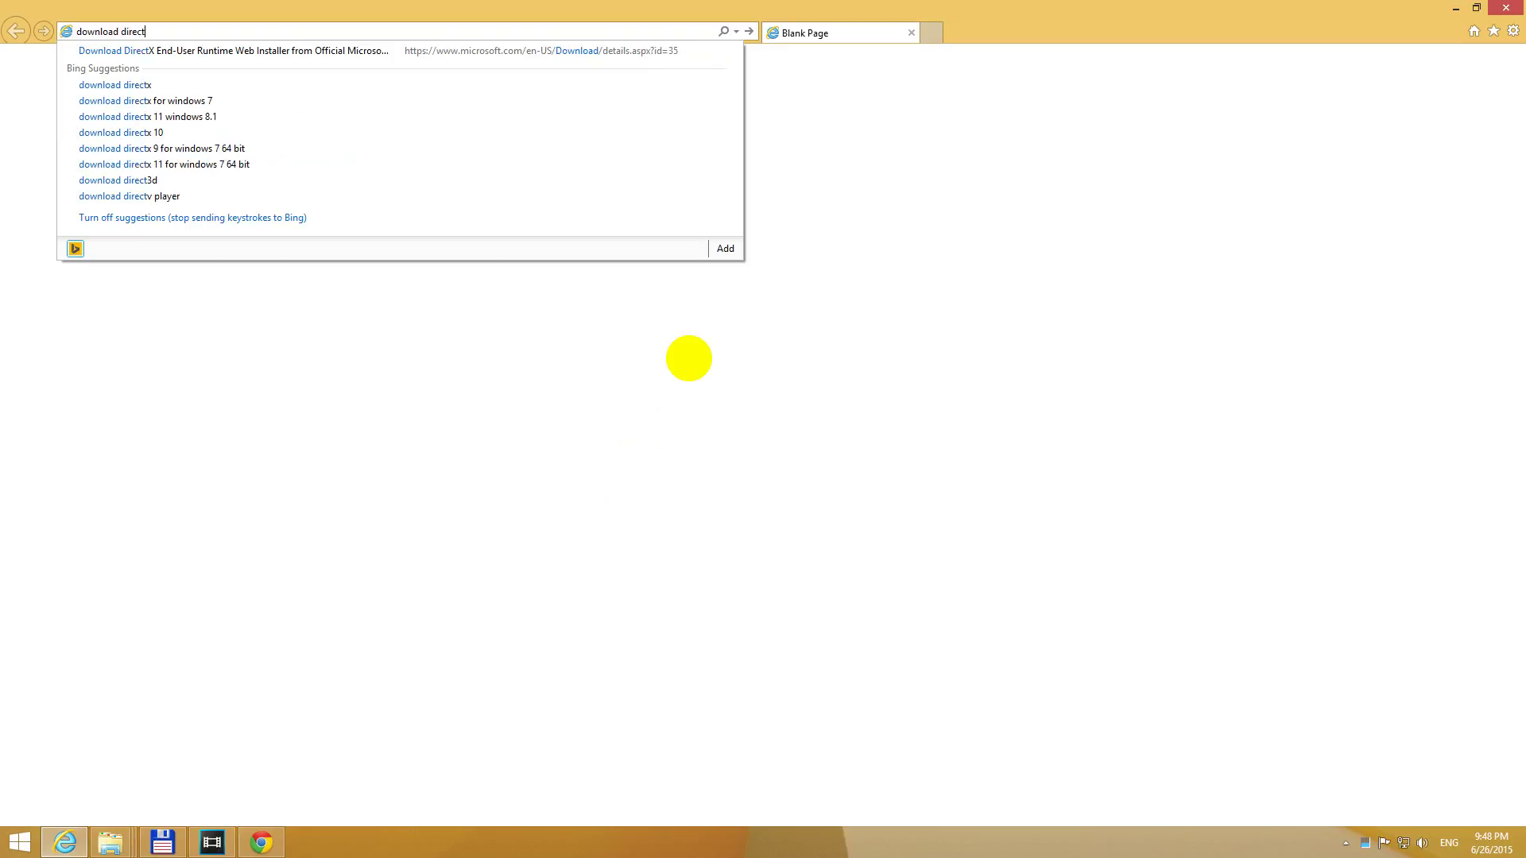
key("Return")
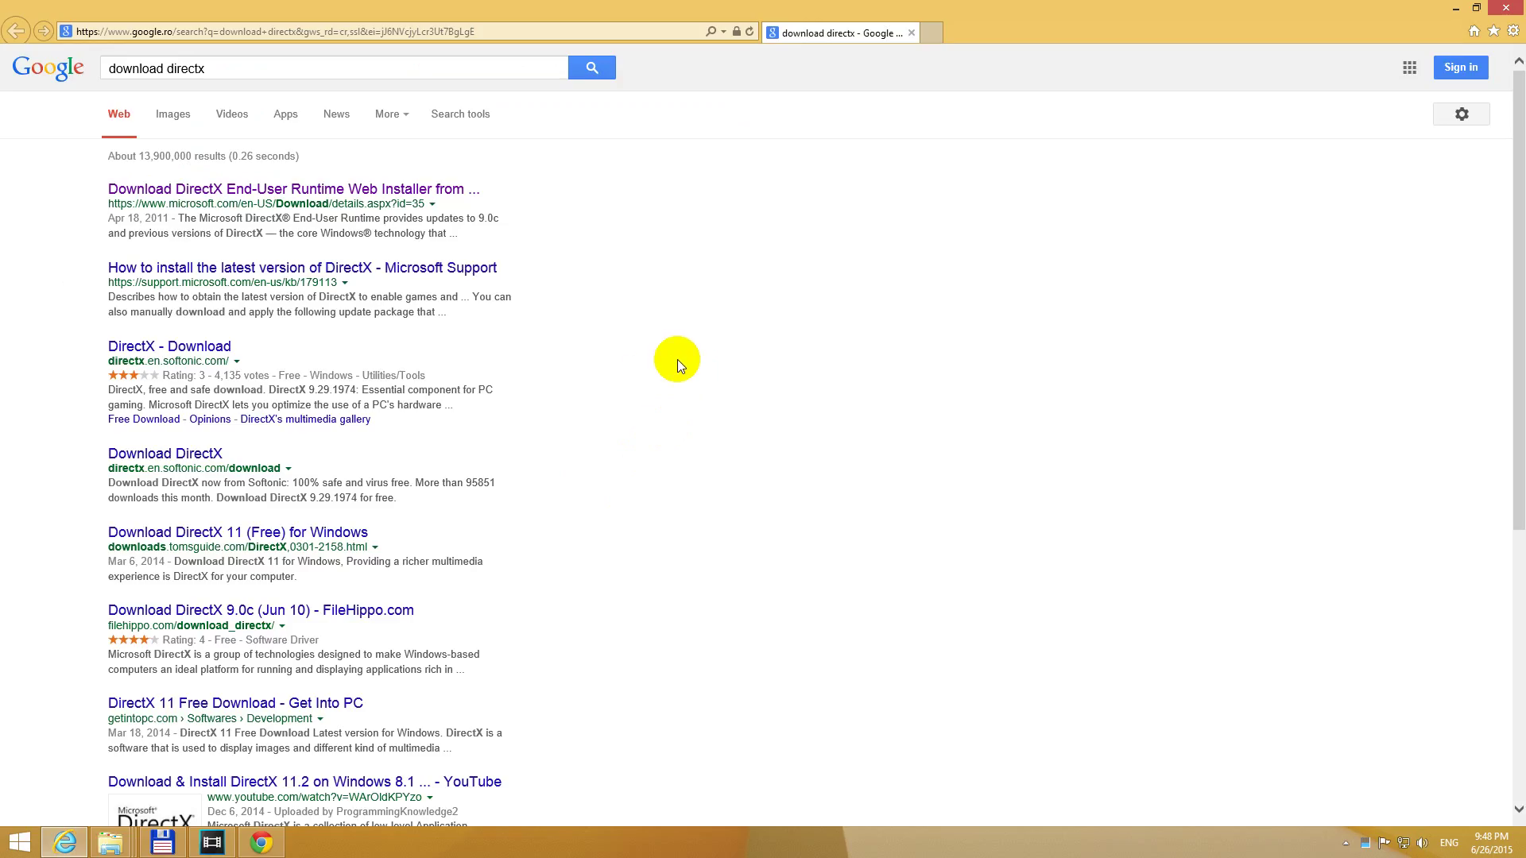
Step: Download Microsoft's DirectX End-User Runtime Web Installer, declining the bundled MSN homepage and Bing offer
left_click(294, 194)
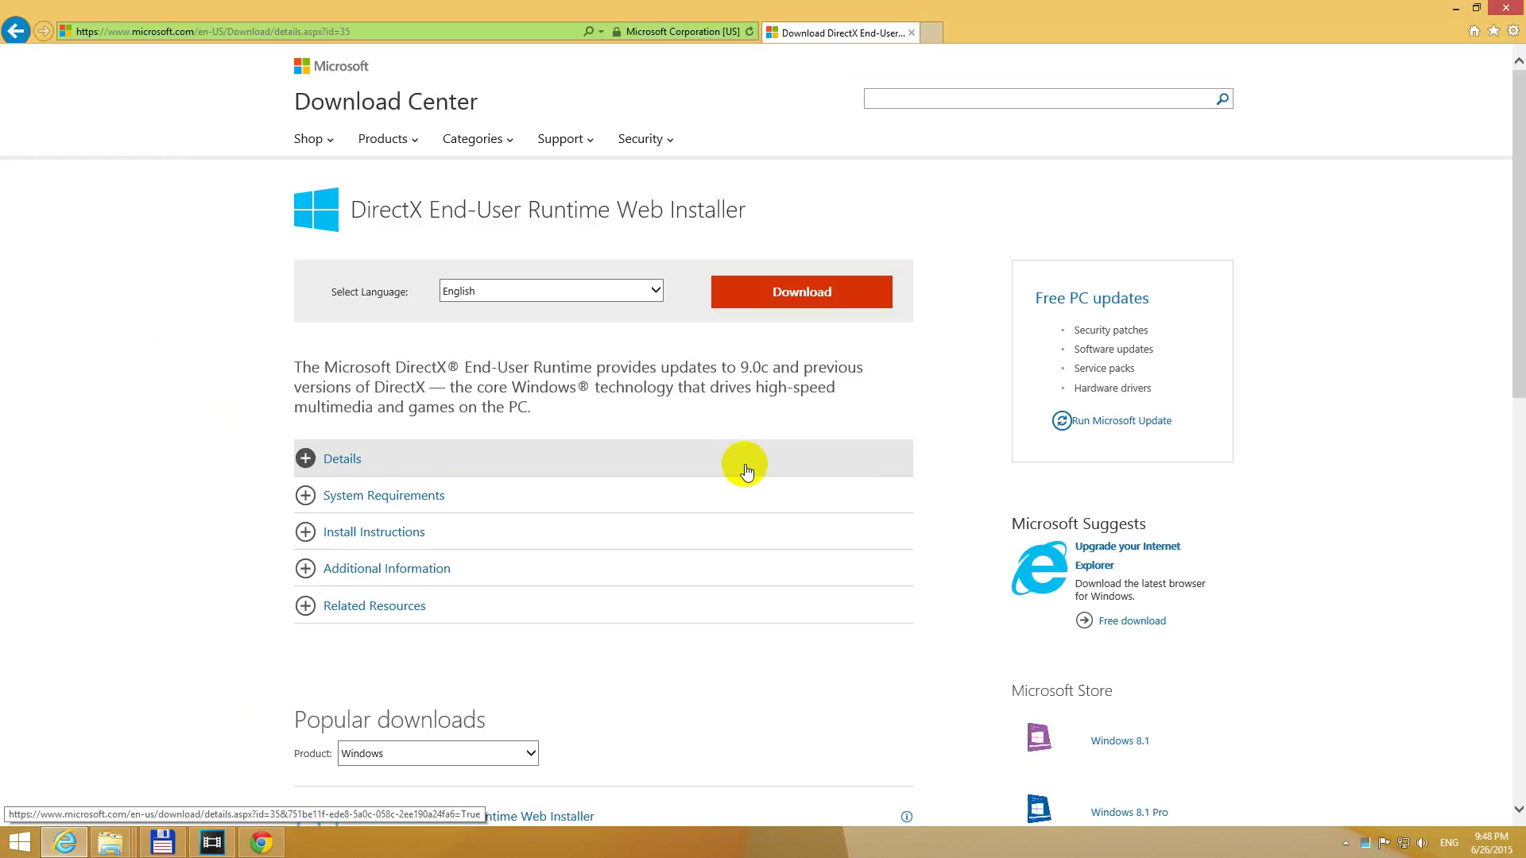
left_click(763, 295)
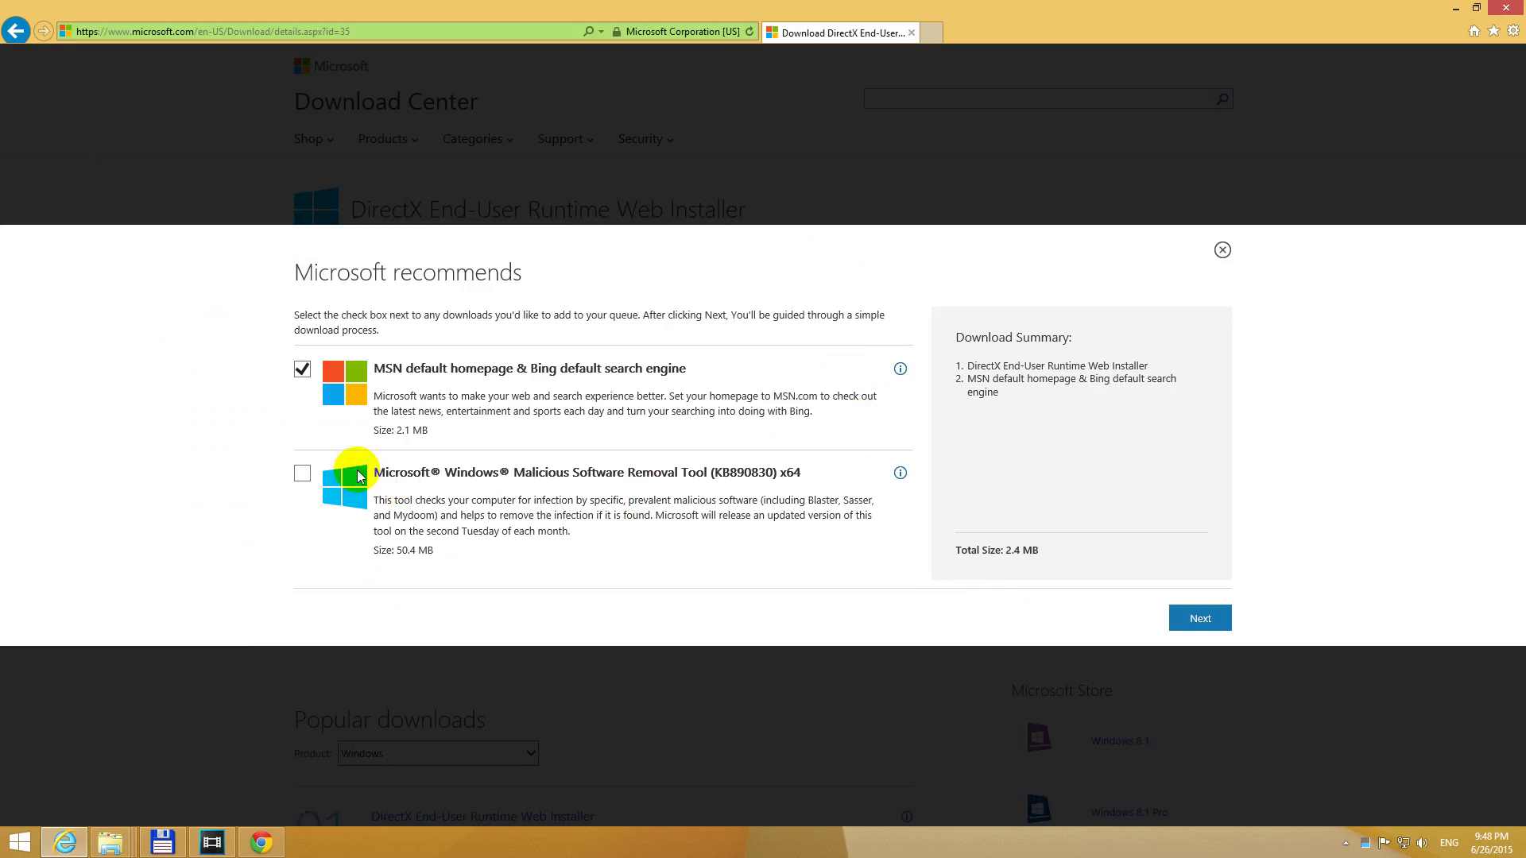
left_click(301, 371)
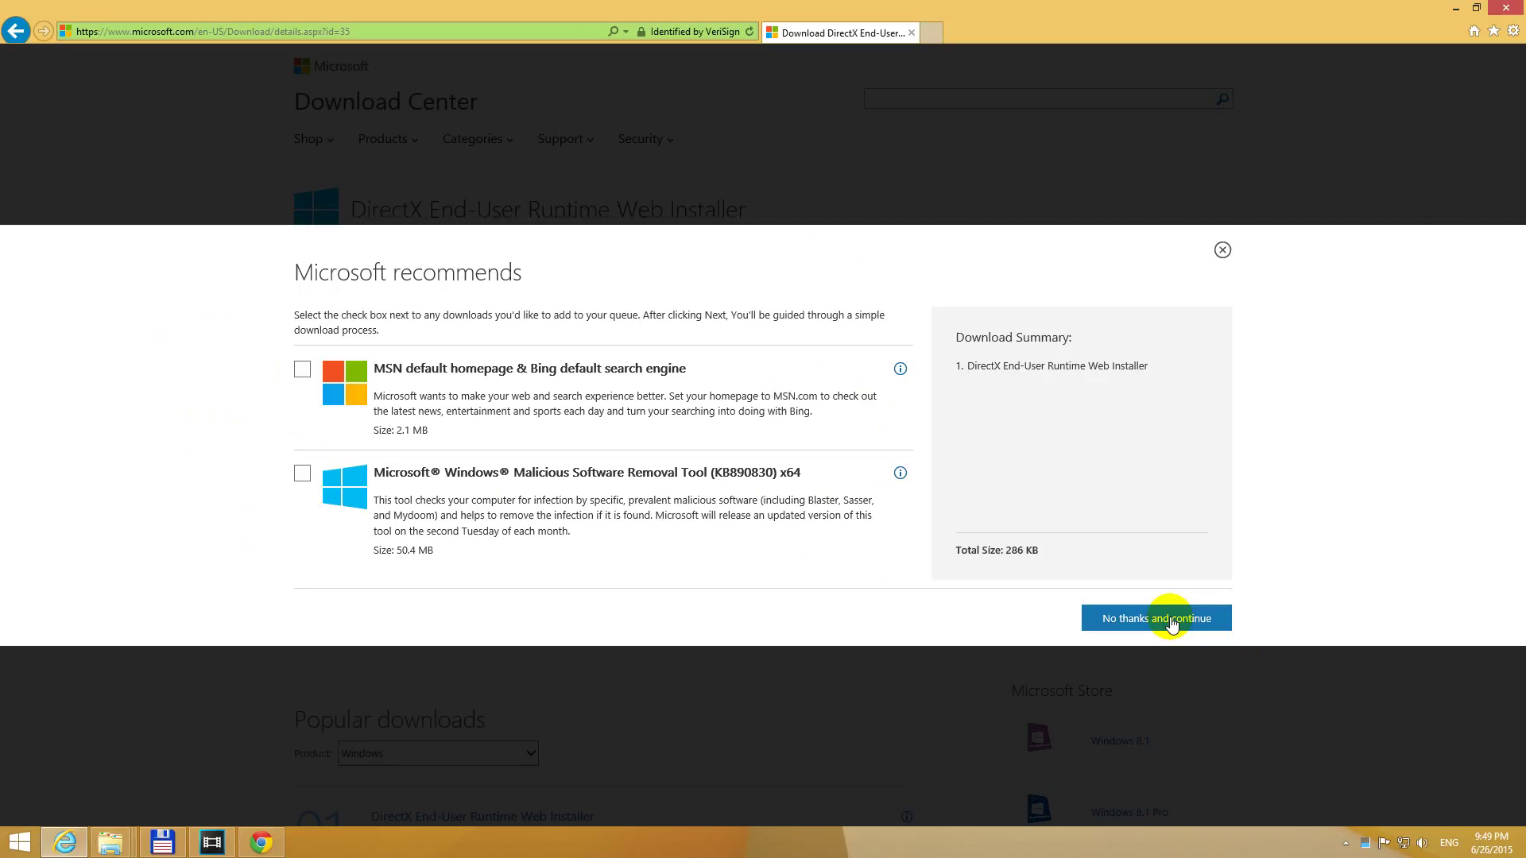
left_click(1179, 629)
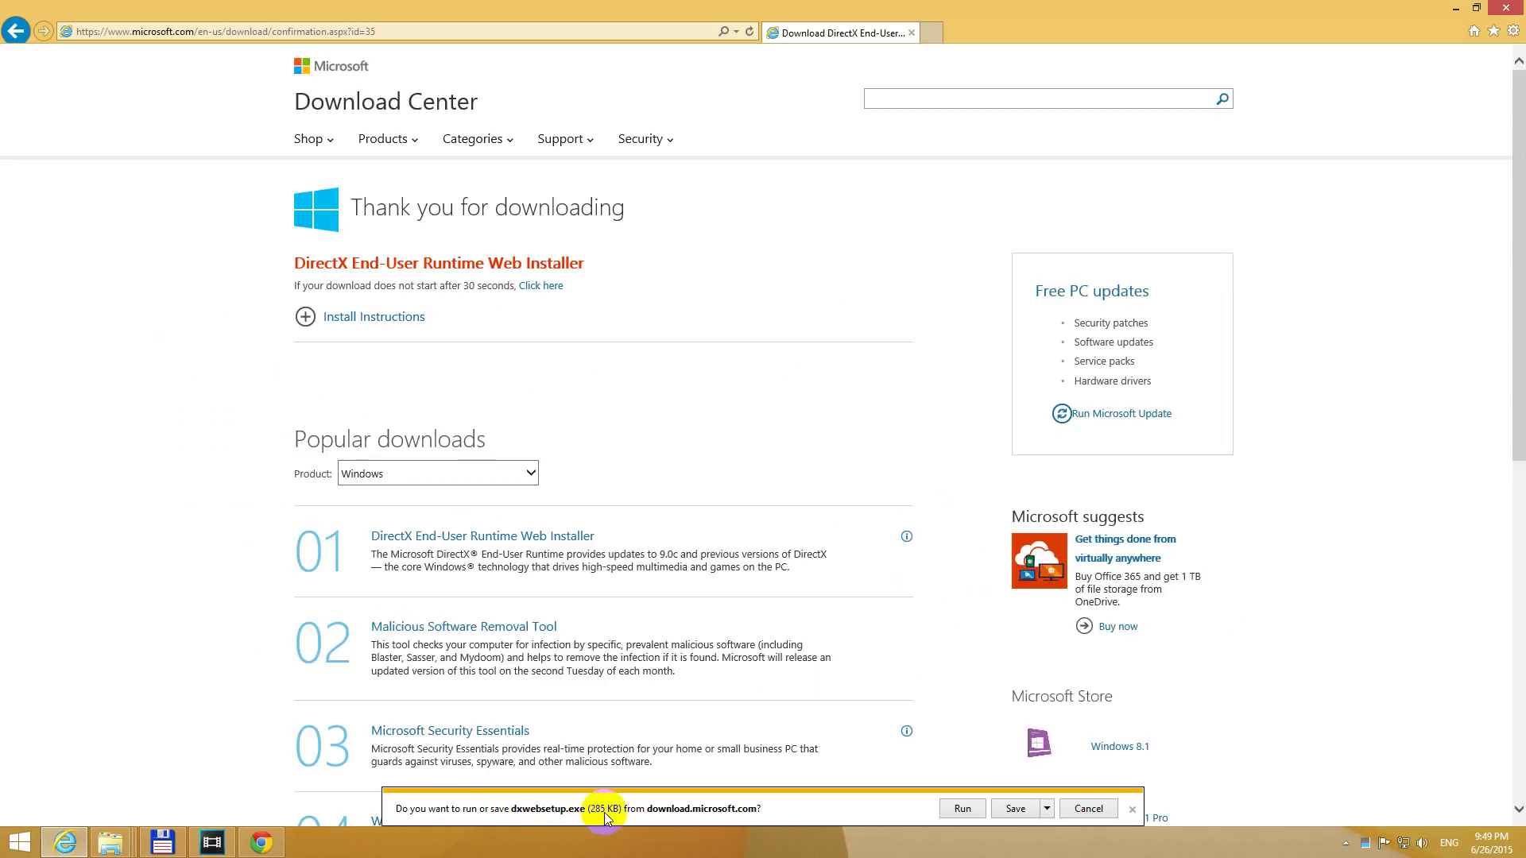
Step: Save dxwebsetup.exe to the Desktop using Save as
left_click(1049, 809)
left_click(1109, 789)
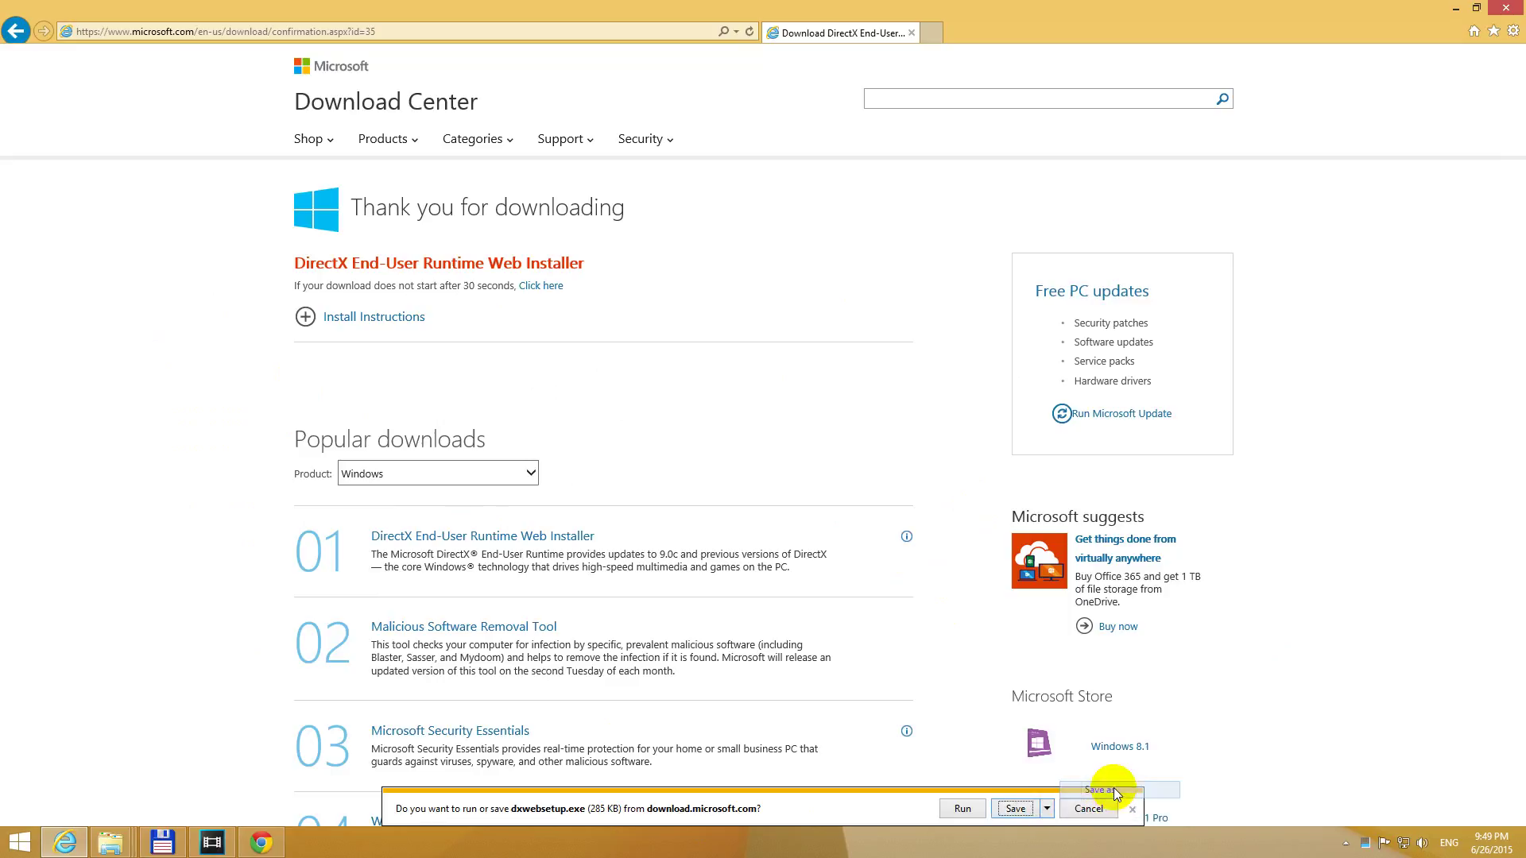
left_click(443, 314)
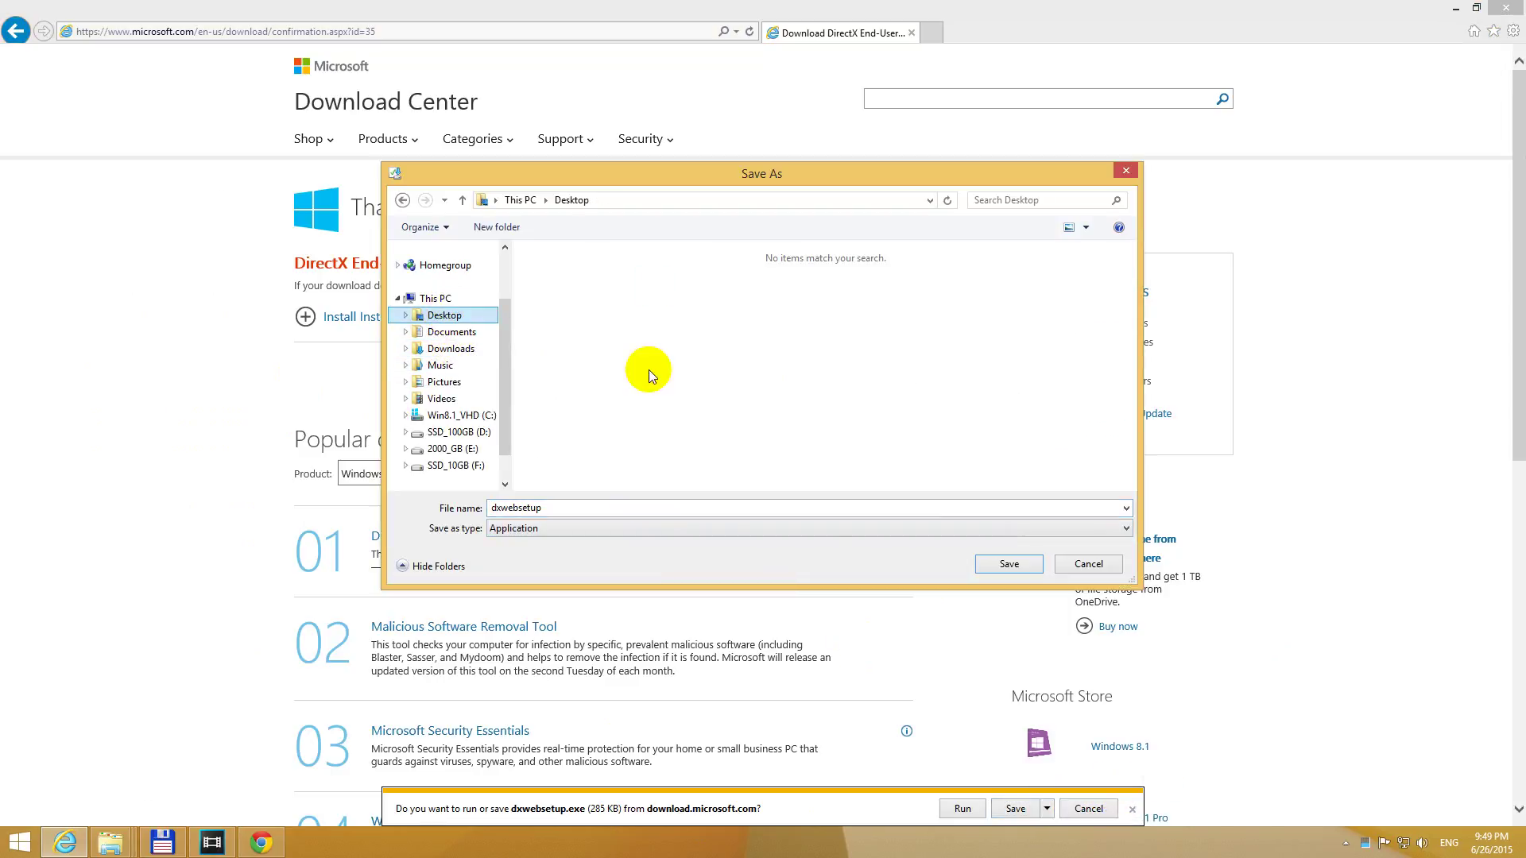
left_click(1009, 563)
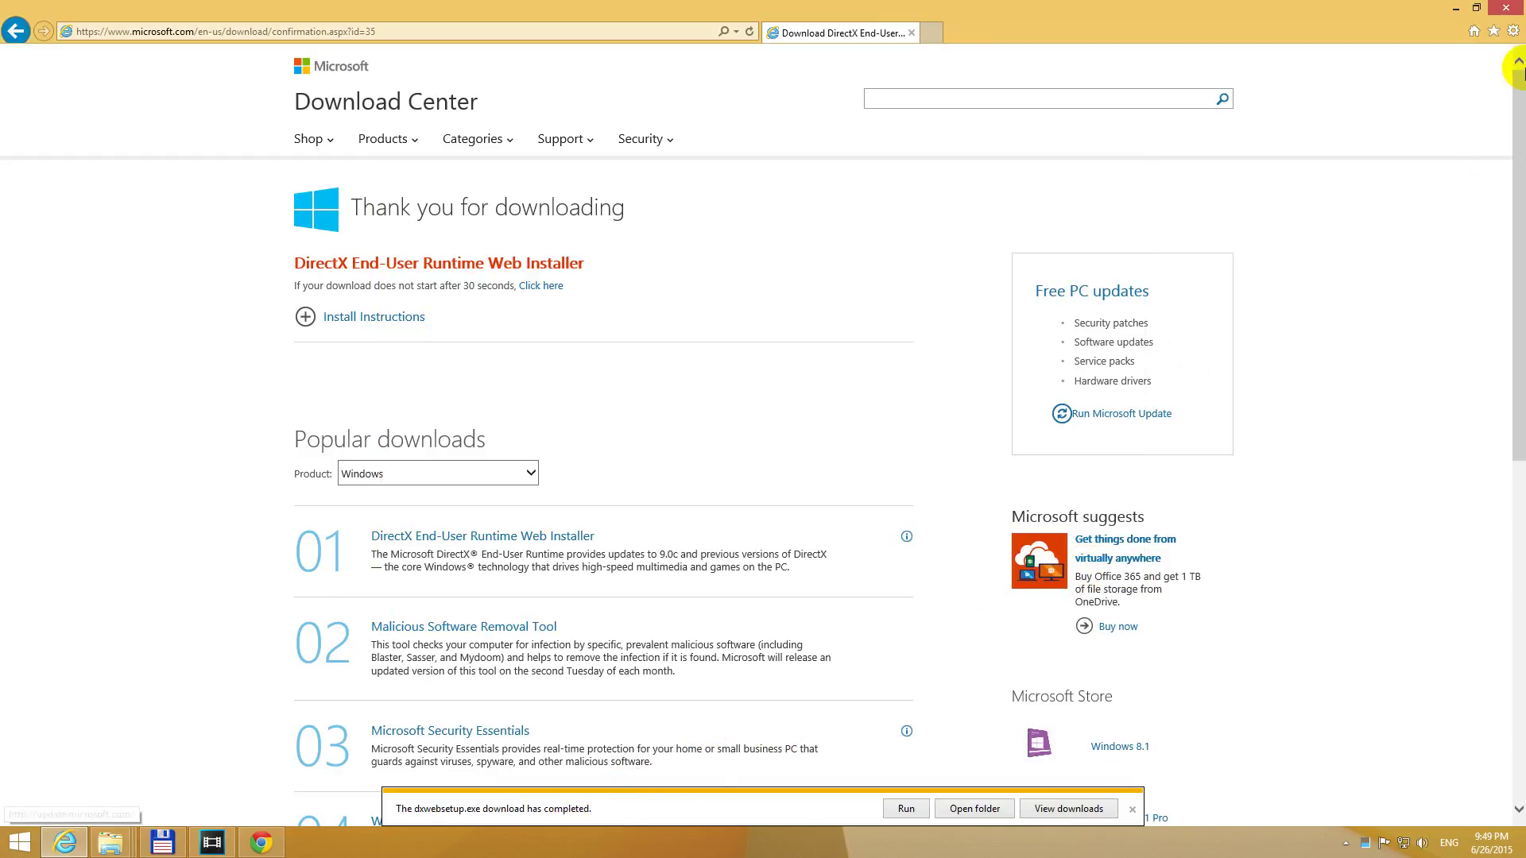
Step: Close Internet Explorer and start the dxwebsetup installer from the desktop
left_click(1509, 10)
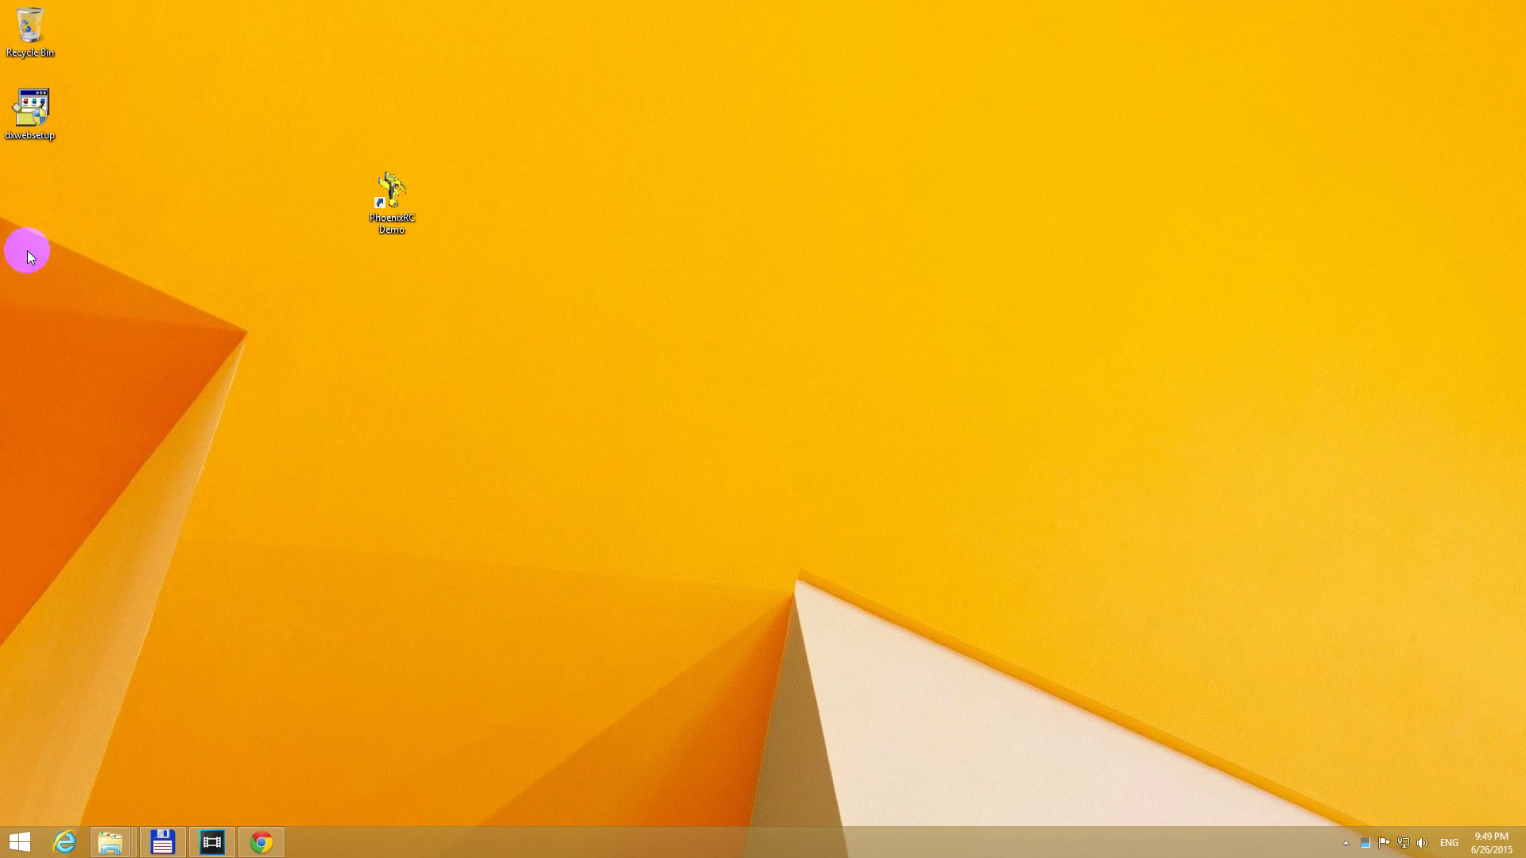
left_click(30, 110)
left_click(109, 247)
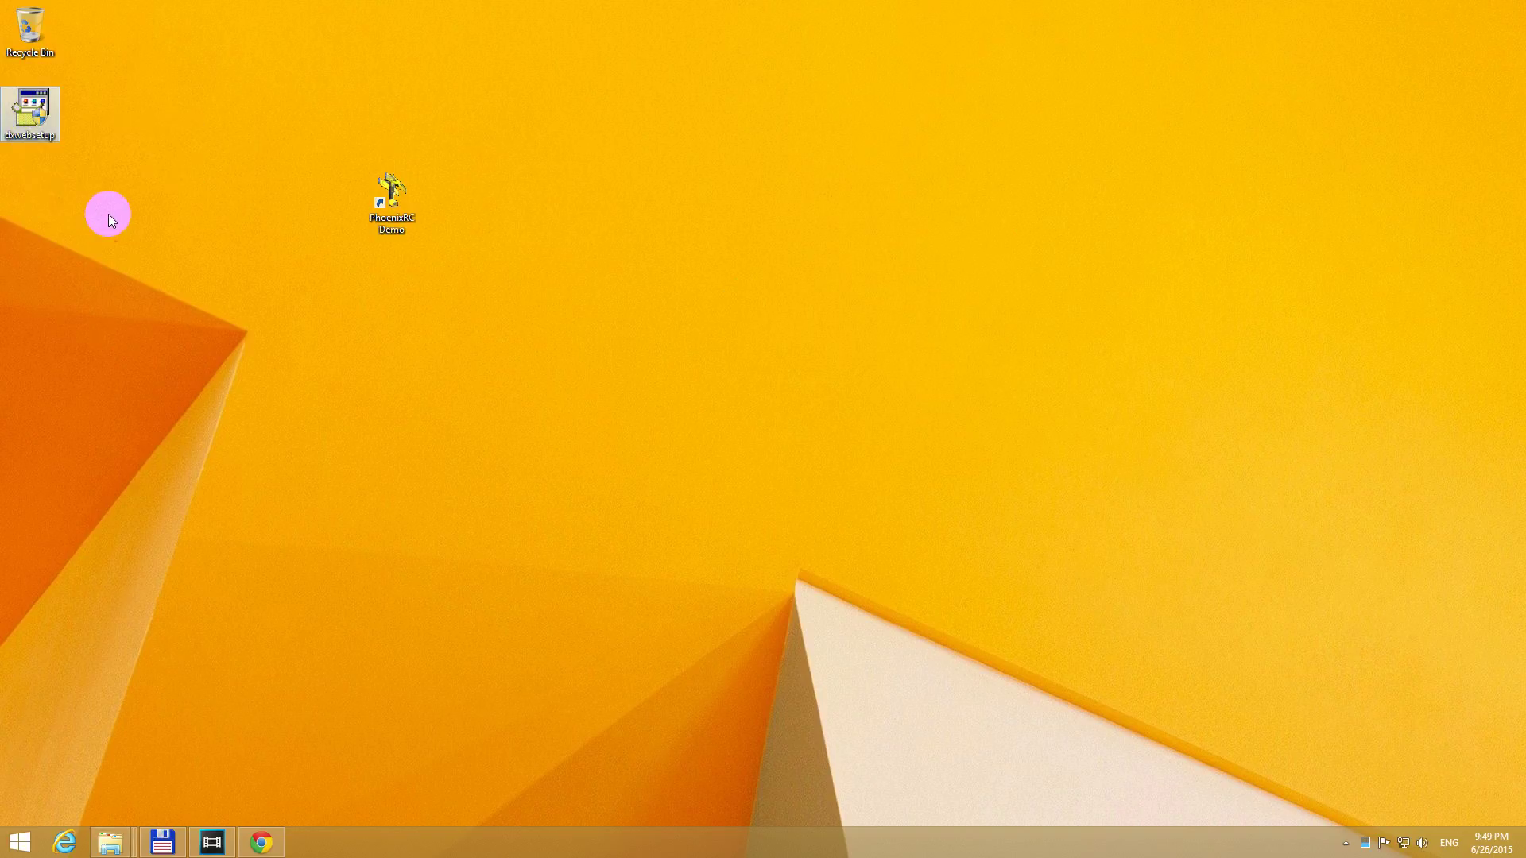
double_click(42, 108)
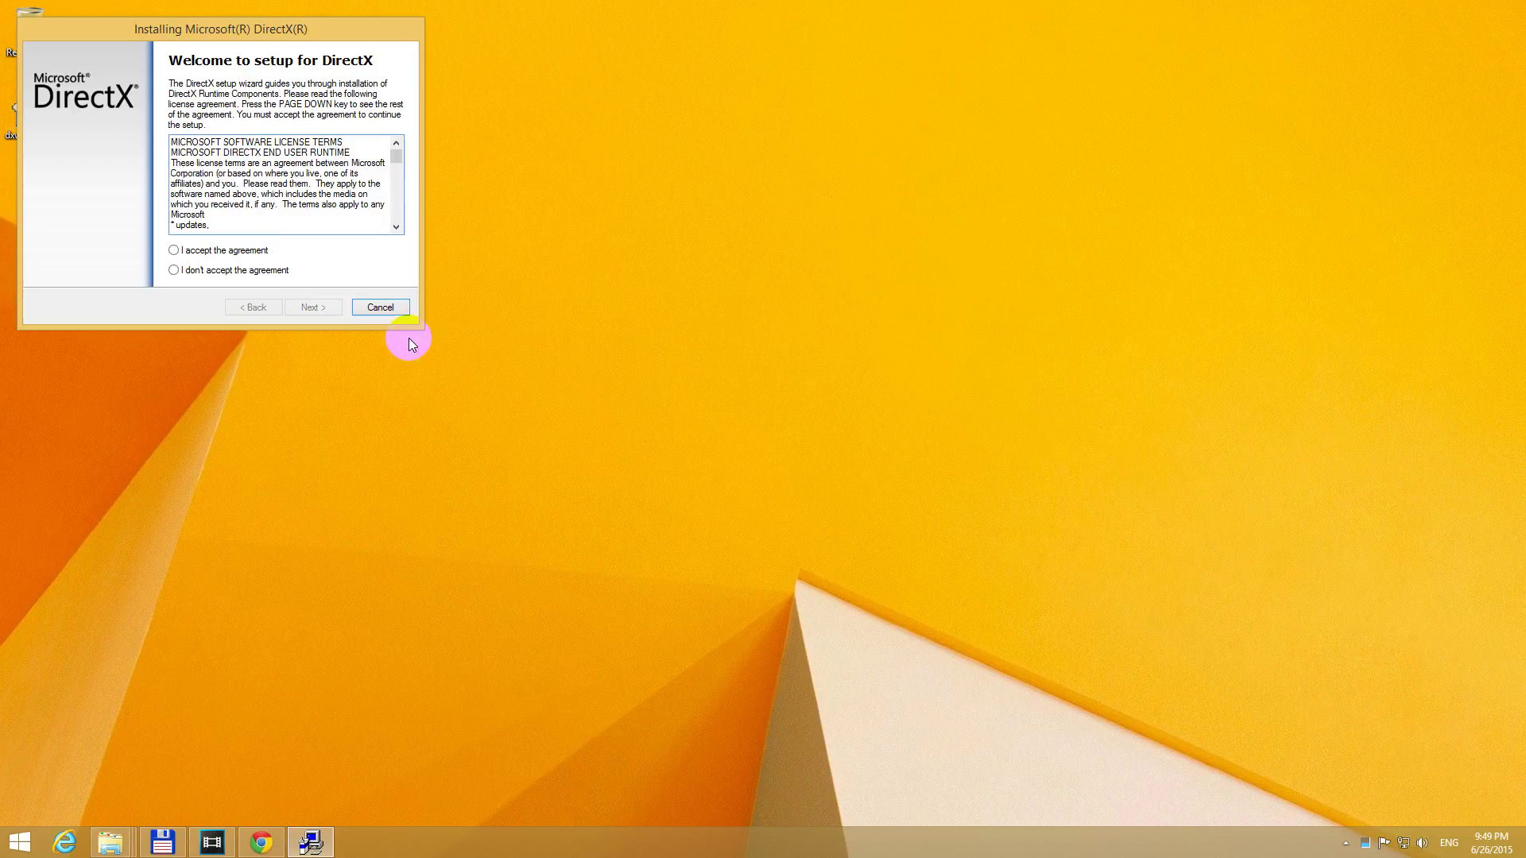
Step: Accept the DirectX license and continue without installing the Bing Bar
left_click(175, 251)
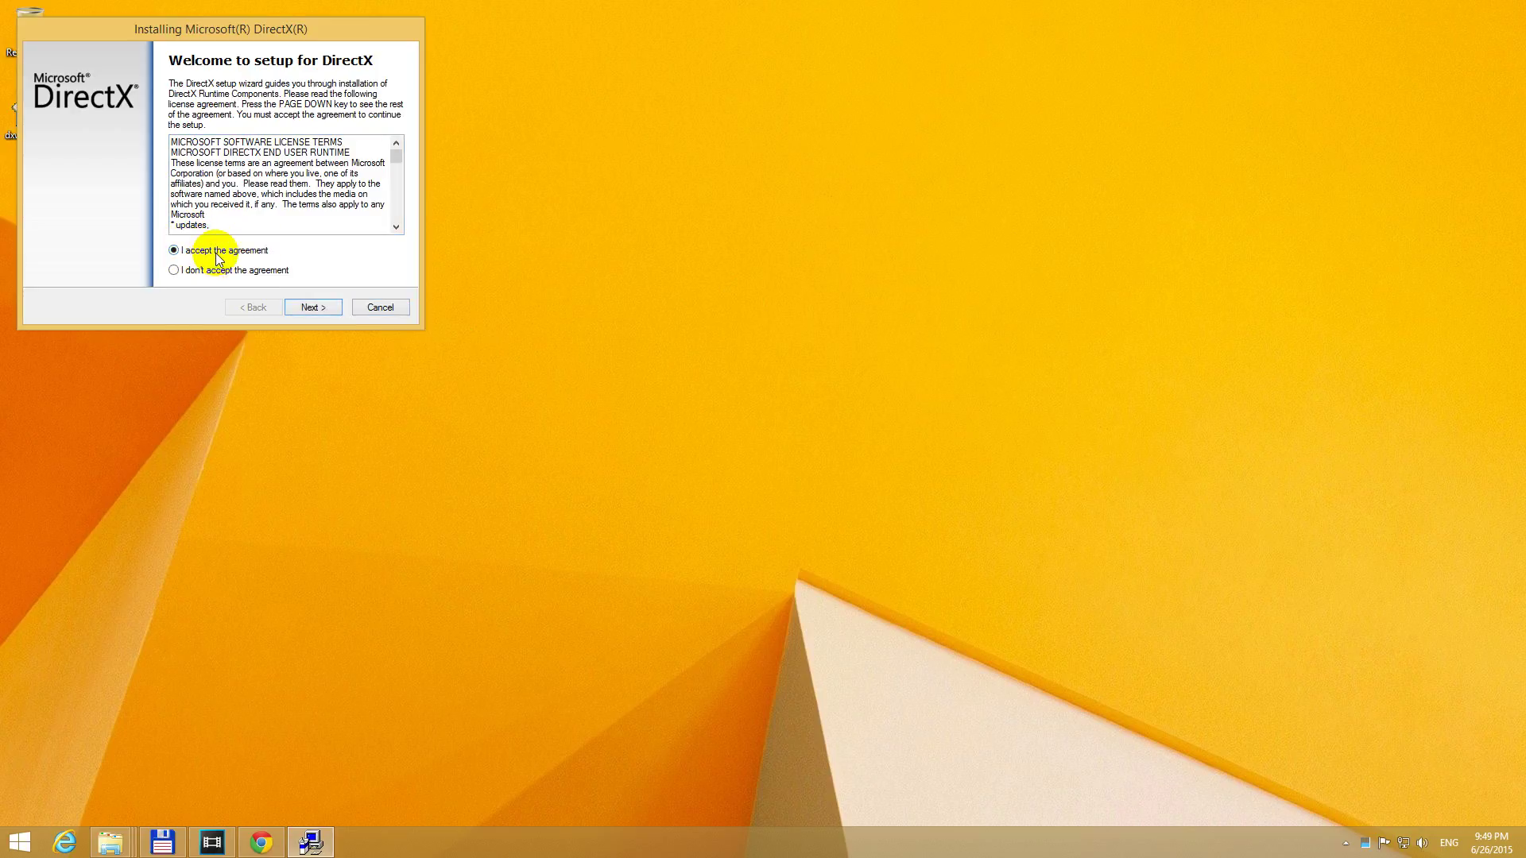
left_click(308, 313)
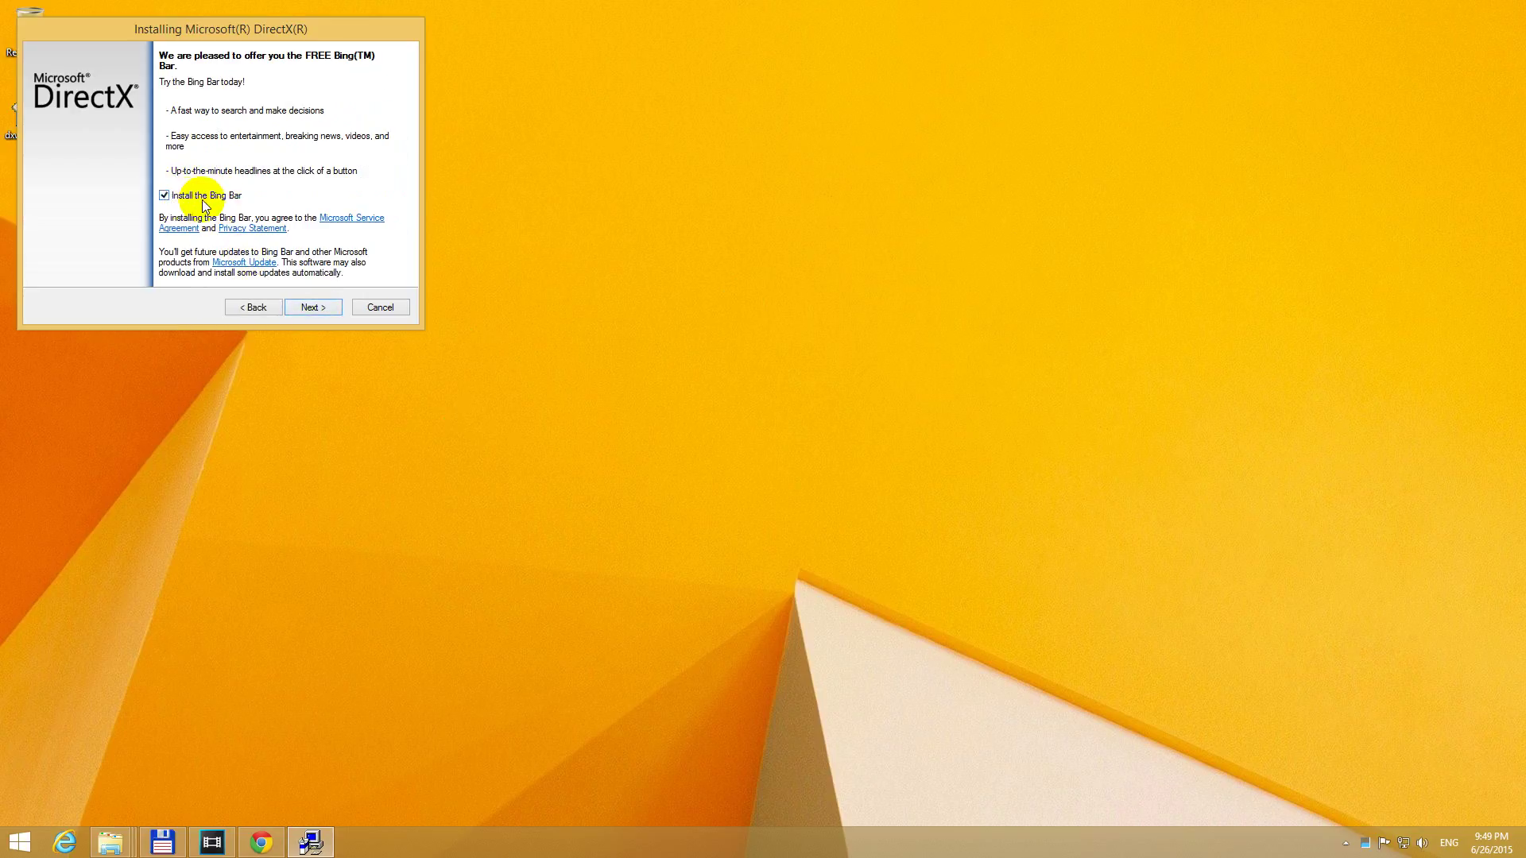
left_click(308, 308)
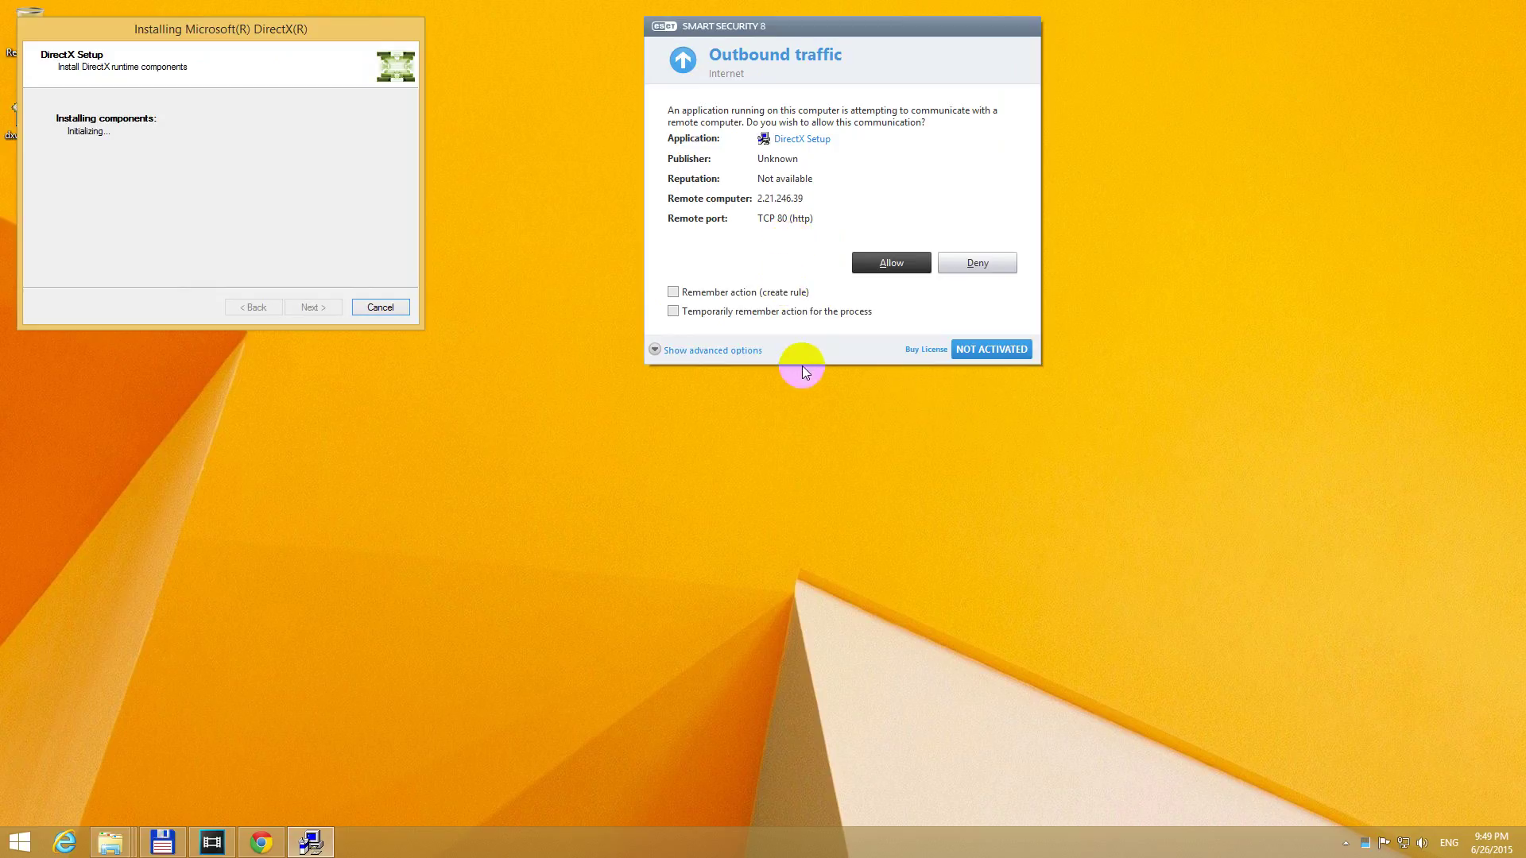
Step: Allow DirectX Setup's outbound connection in ESET, temporarily remembering the action for this process
left_click(701, 315)
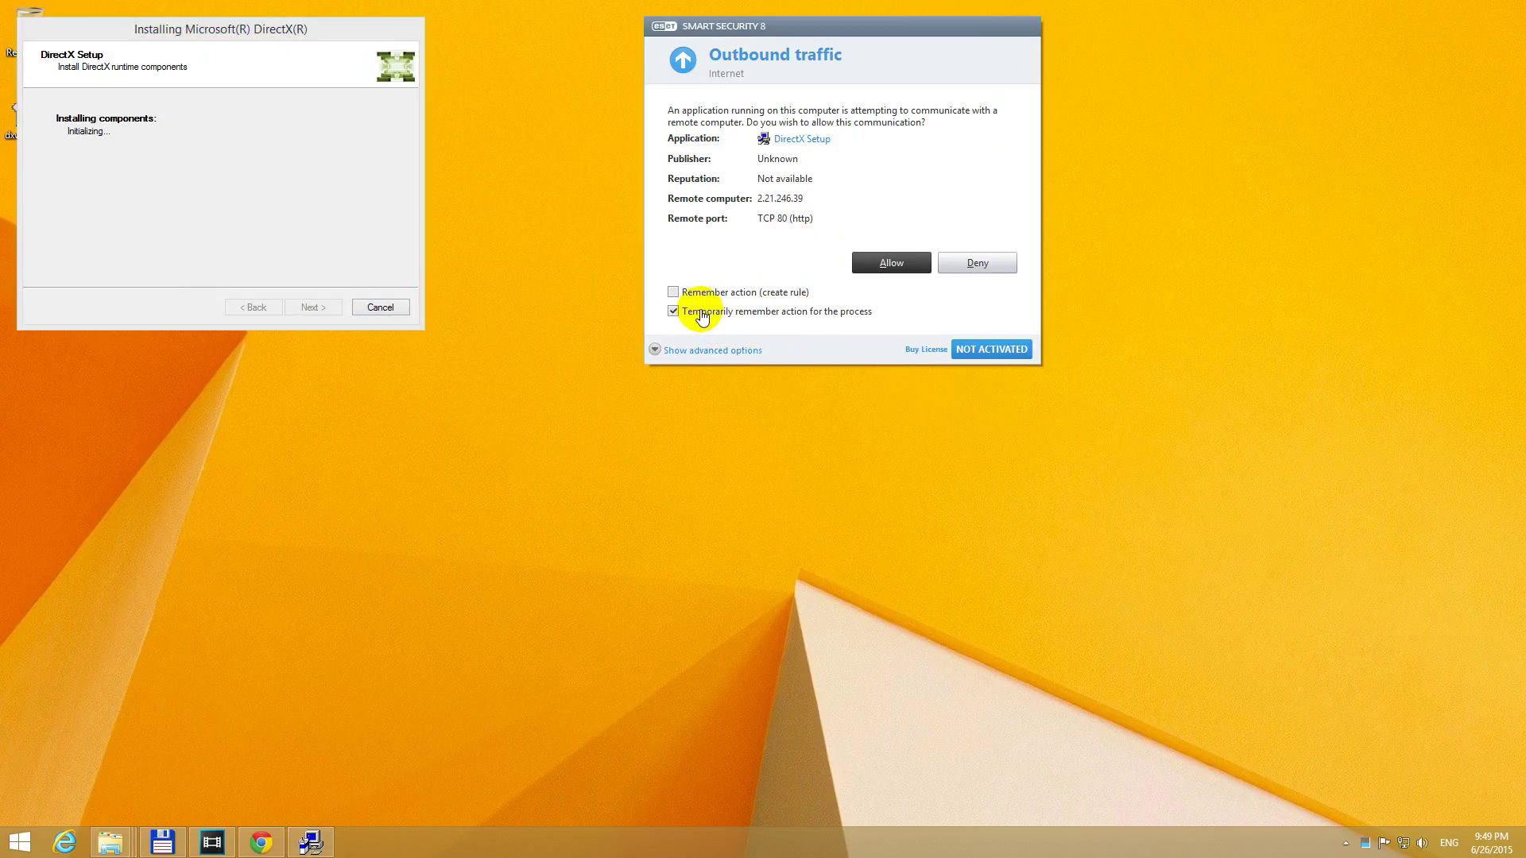
left_click(892, 266)
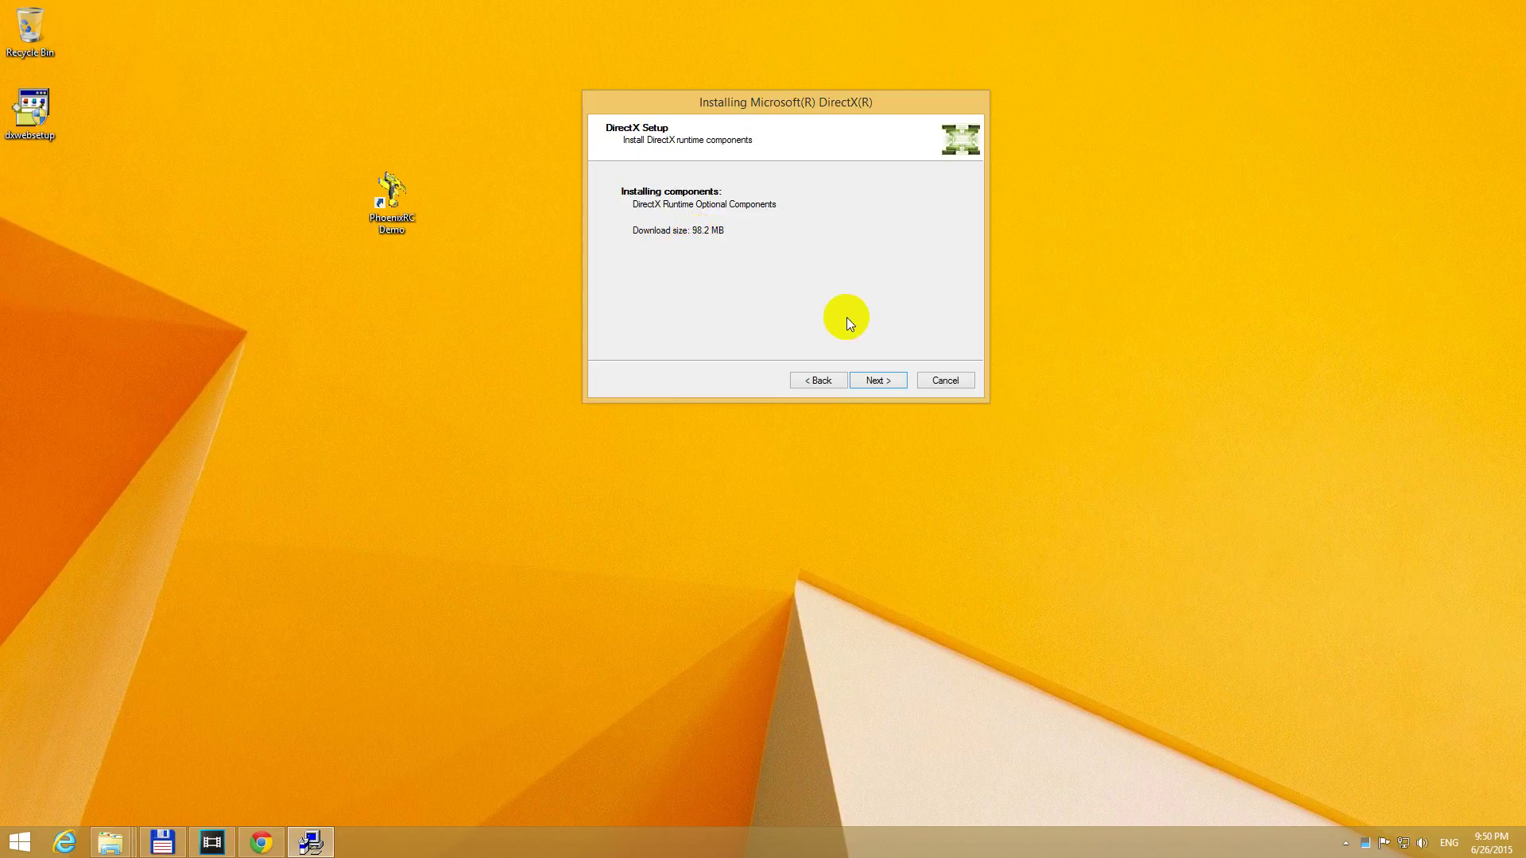
Step: Install the 98.2 MB Runtime Optional Components and finish the DirectX wizard
left_click(881, 380)
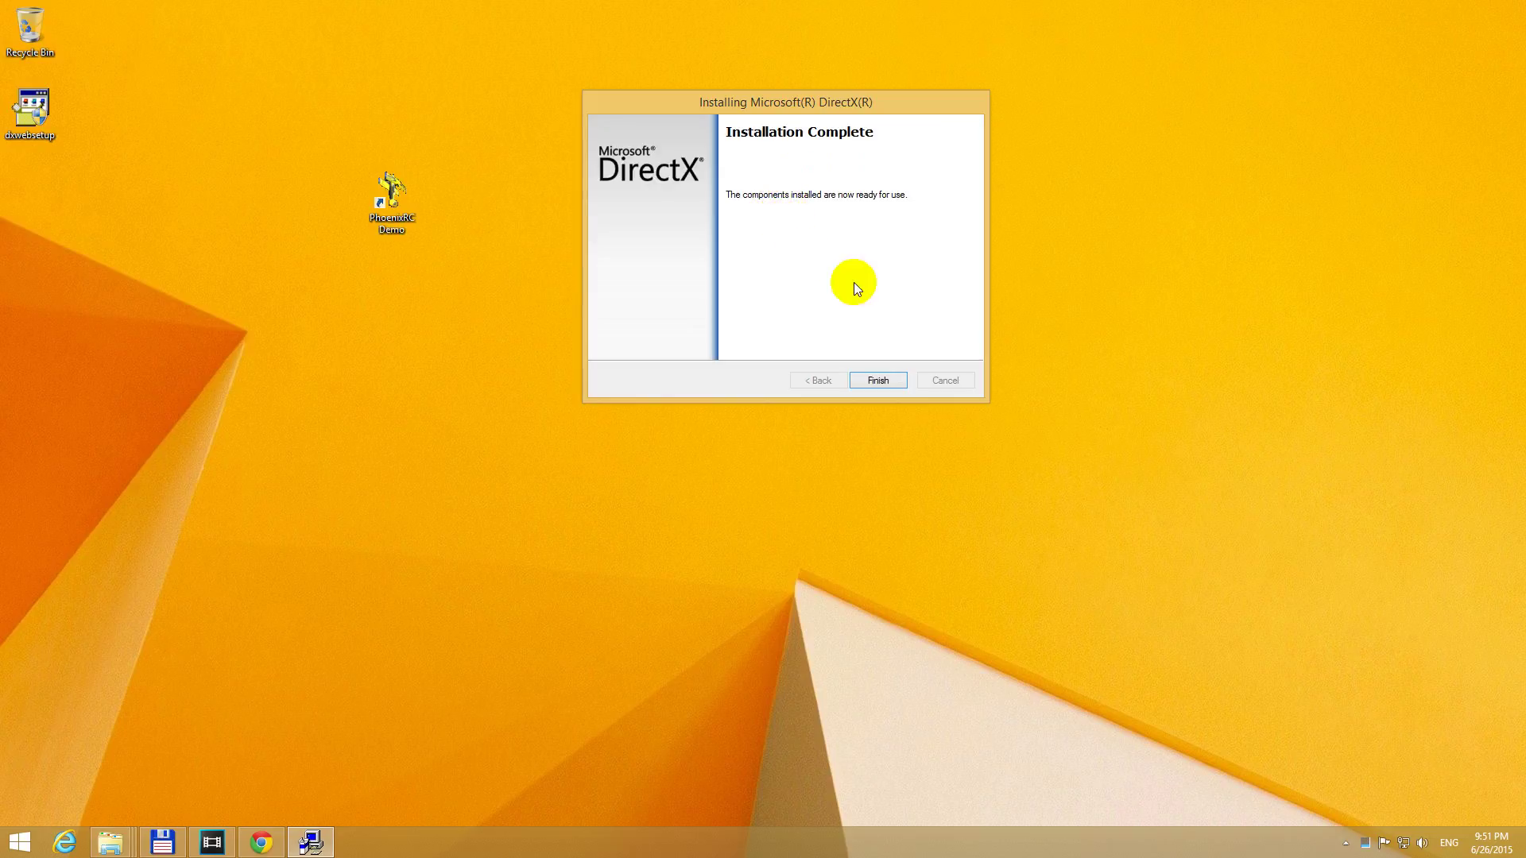
left_click(881, 381)
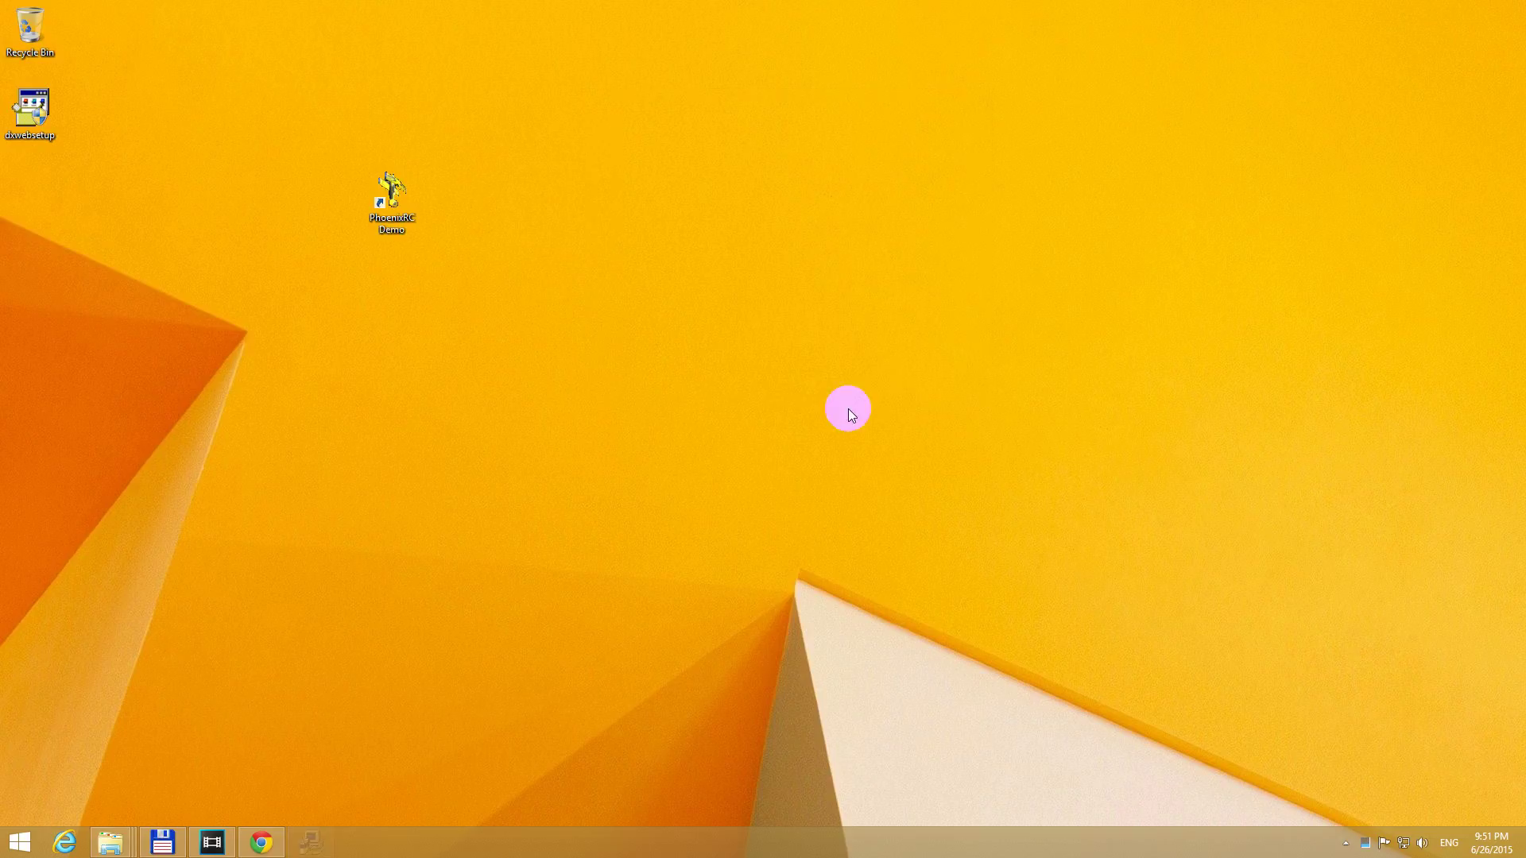
Step: Relaunch PhoenixRC Demo from its desktop shortcut, now opening without the DLL error
left_click(395, 205)
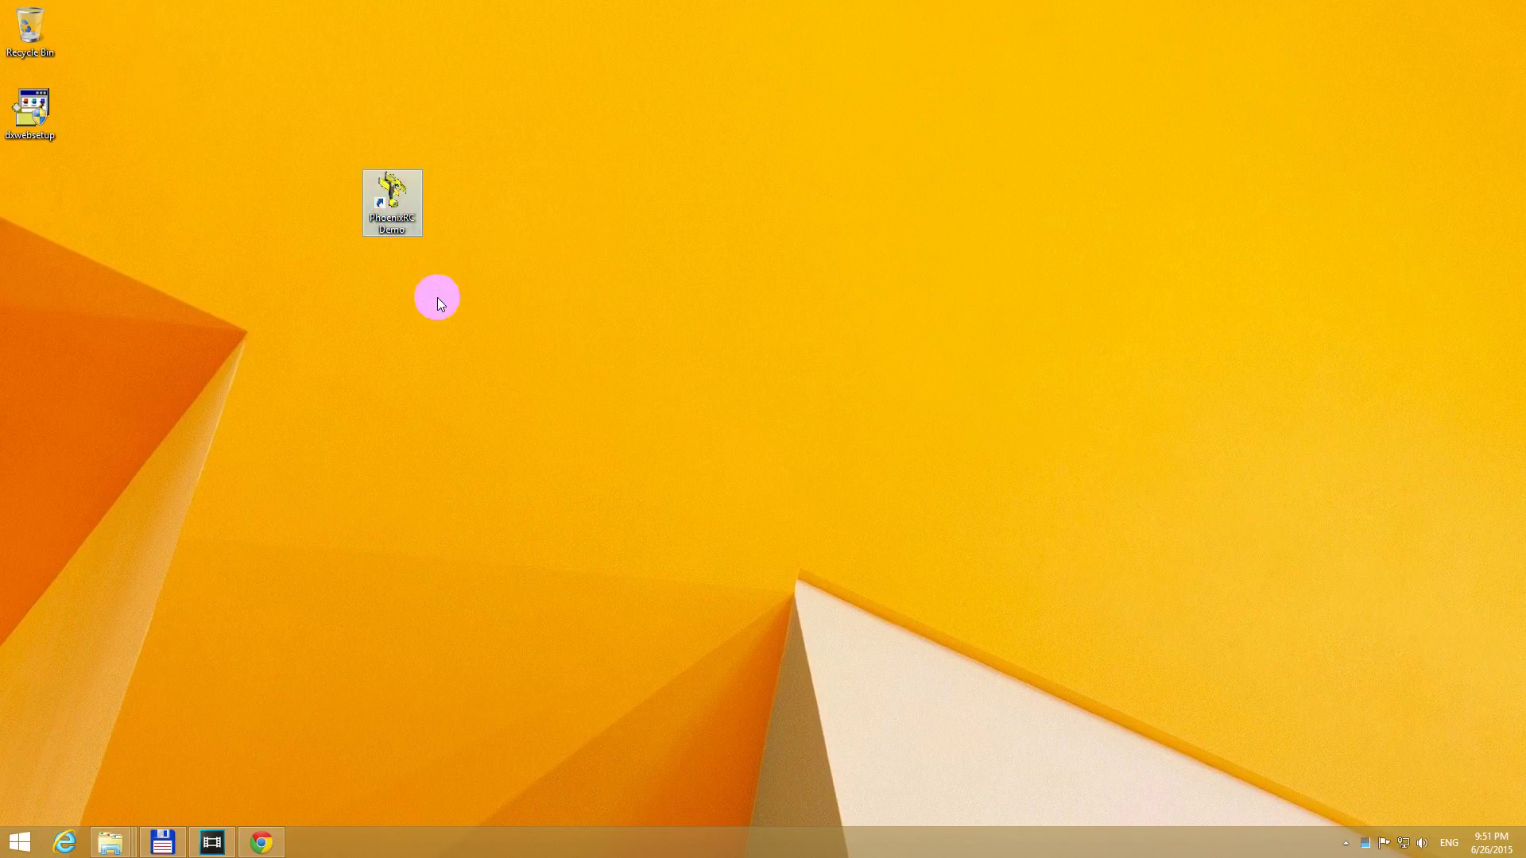
double_click(412, 194)
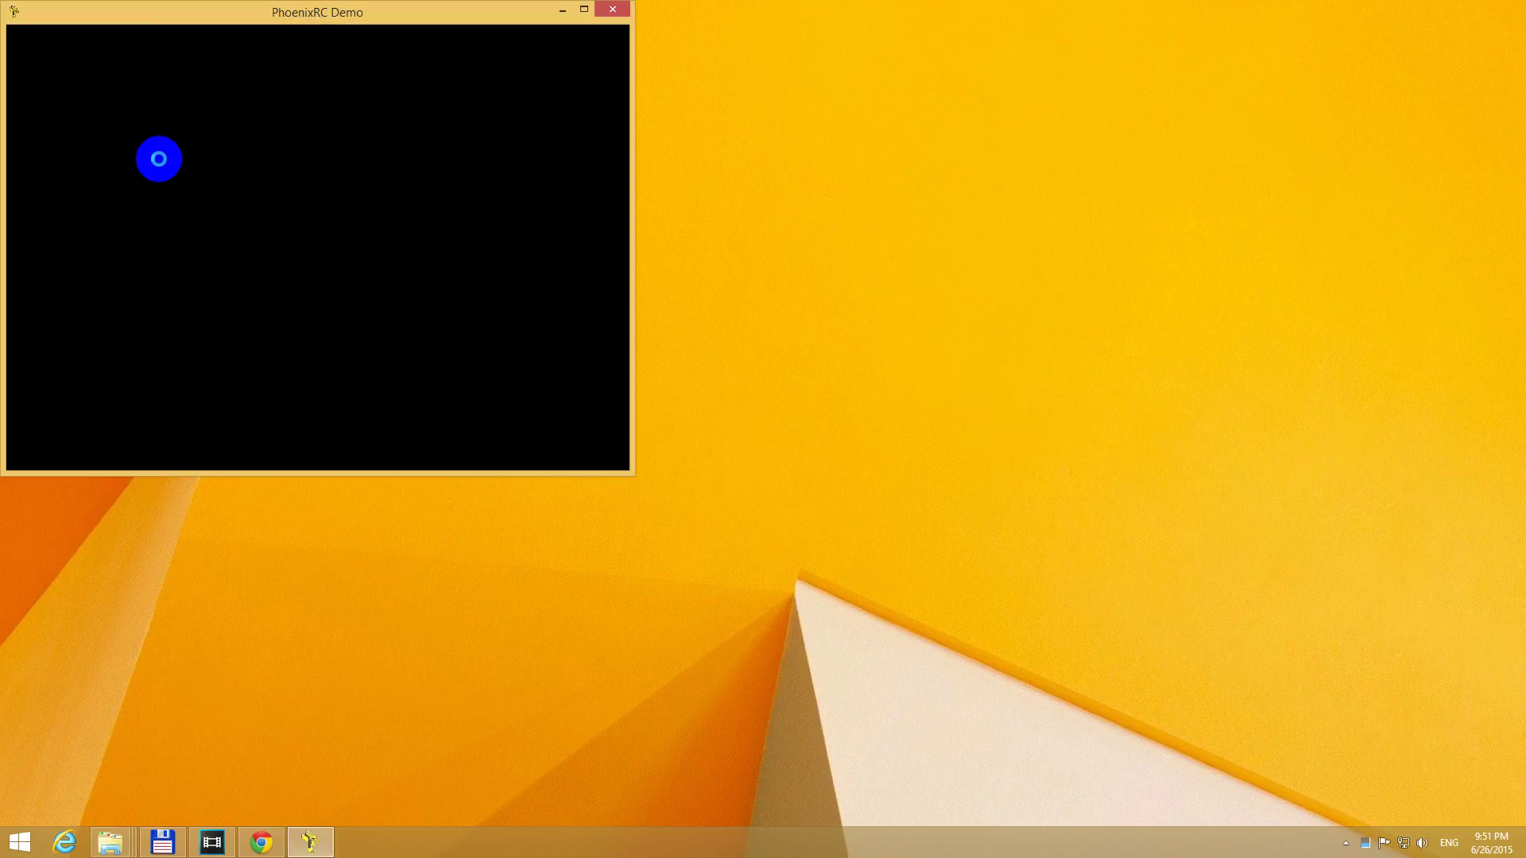